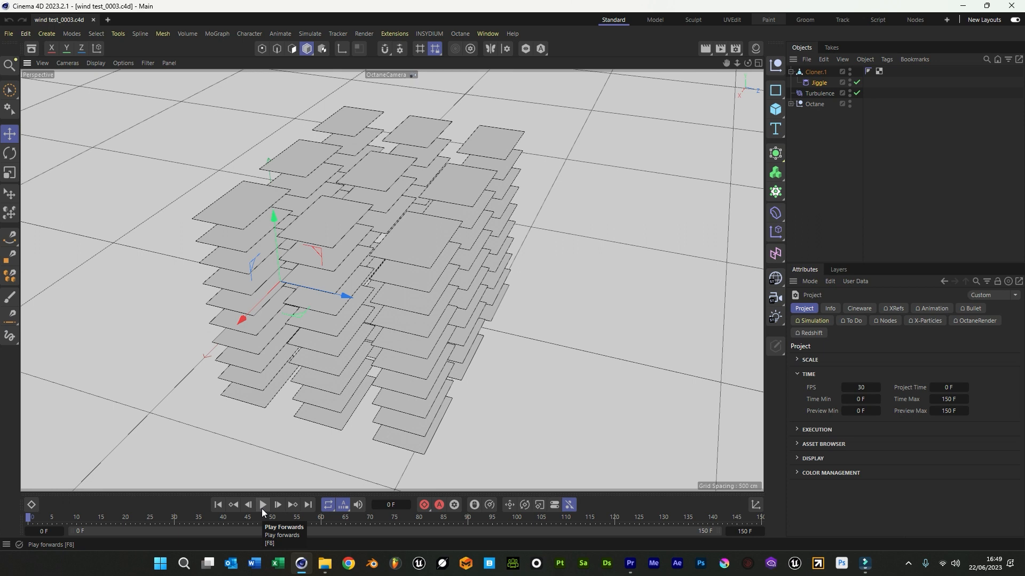
Play the plane stack's animation to preview the wind effect
{"action": "left_click", "coordinate": [263, 505]}
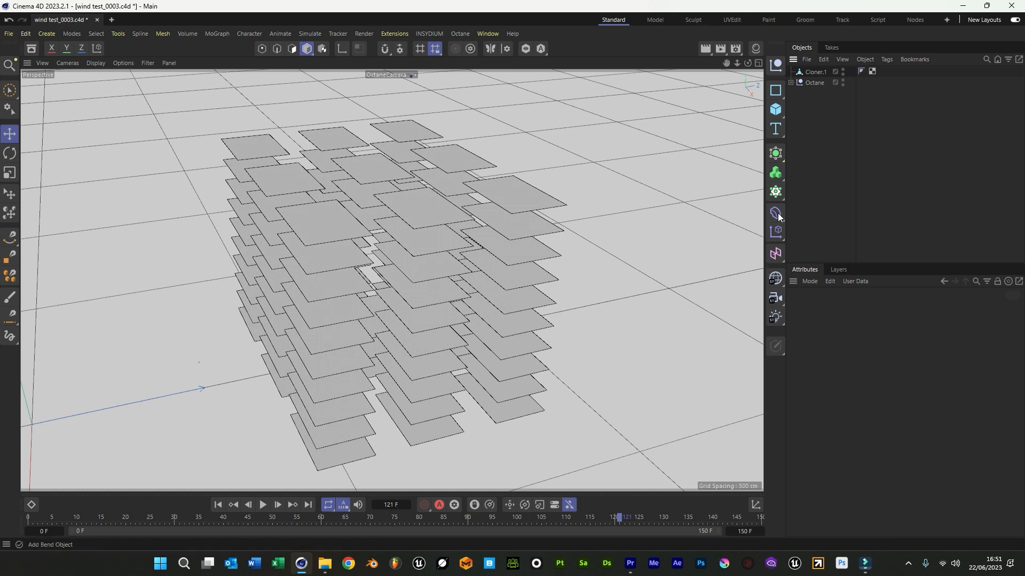
Add a Jiggle deformer as a child of Cloner.1 and restrict it to Cloner.1
{"action": "left_click", "coordinate": [776, 213]}
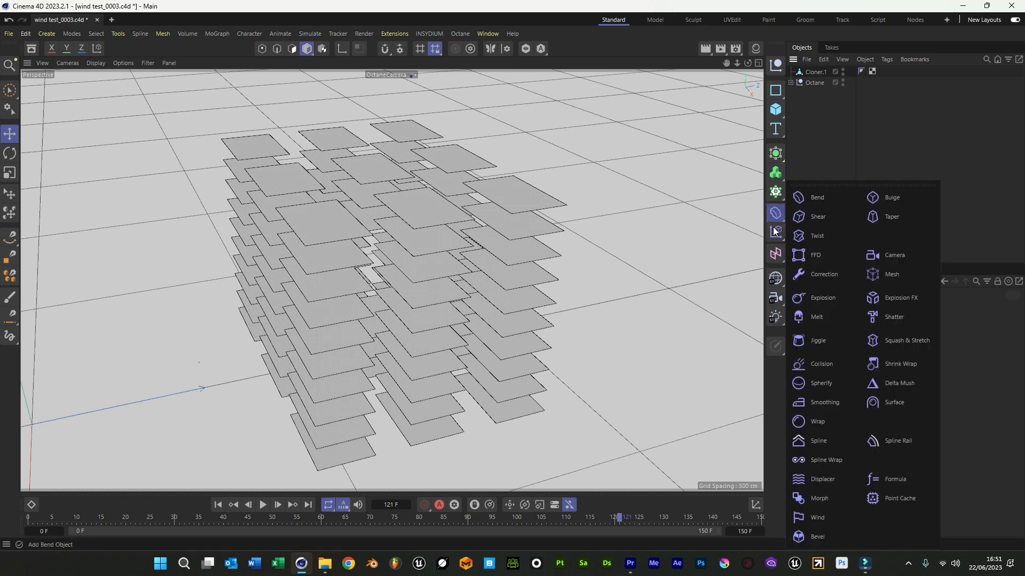
{"action": "left_click", "coordinate": [814, 343]}
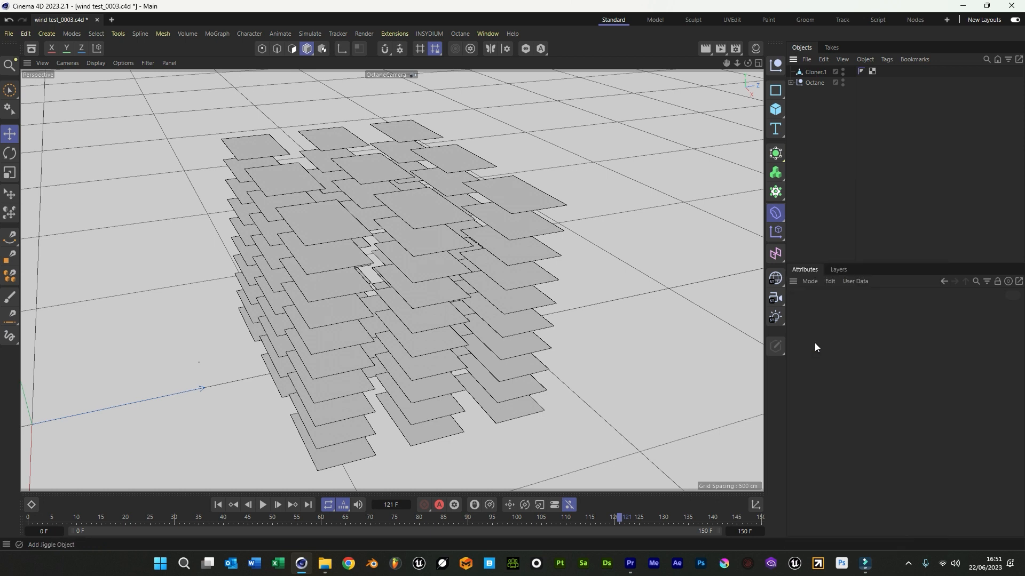
{"action": "left_click_drag", "start_coordinate": [811, 74], "coordinate": [891, 366]}
{"action": "left_click", "coordinate": [912, 312]}
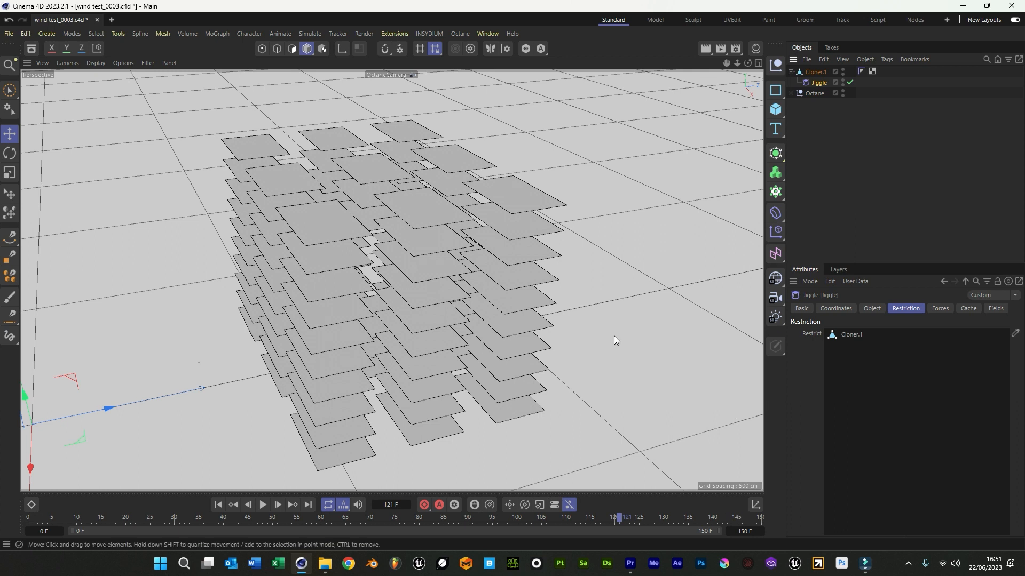
Add a Turbulence force to the scene and play the animation from the first frame
{"action": "left_click", "coordinate": [315, 34]}
{"action": "mouse_move", "coordinate": [334, 53]}
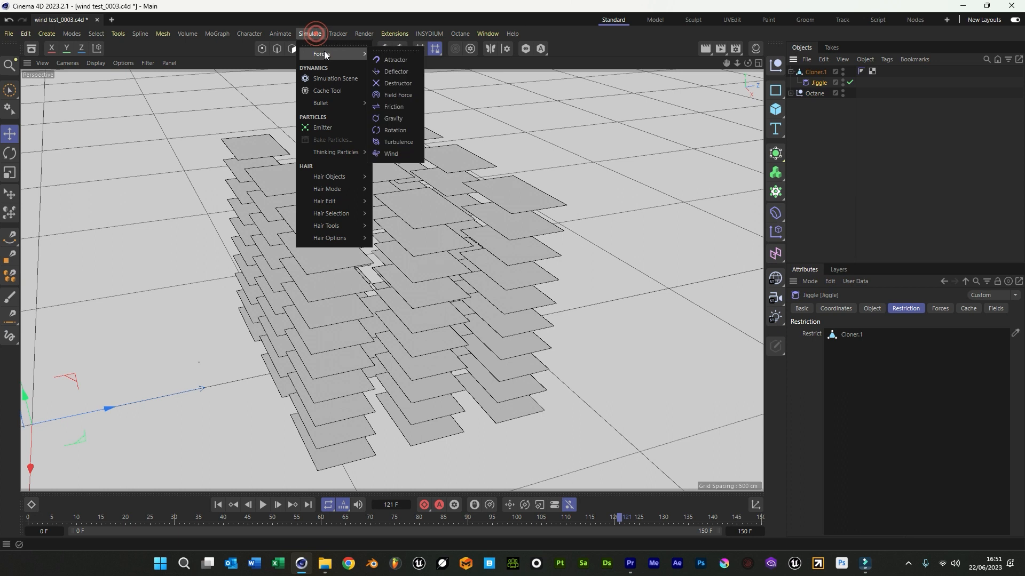
{"action": "left_click", "coordinate": [402, 141]}
{"action": "left_click_drag", "start_coordinate": [805, 98], "coordinate": [806, 98]}
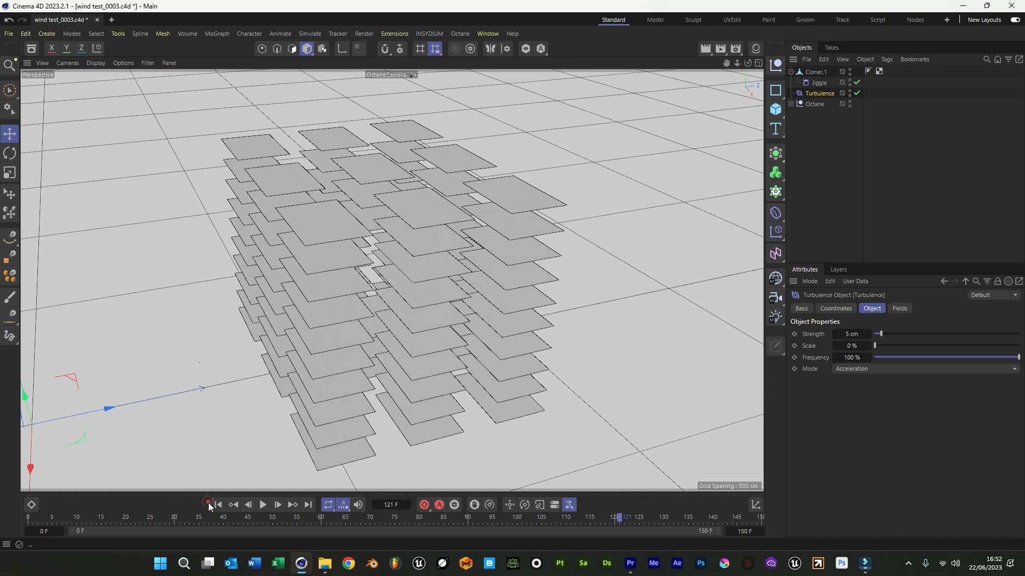
{"action": "left_click", "coordinate": [215, 505]}
{"action": "left_click", "coordinate": [263, 505]}
Add the Turbulence object to the Jiggle deformer's list of forces
{"action": "left_click", "coordinate": [818, 83]}
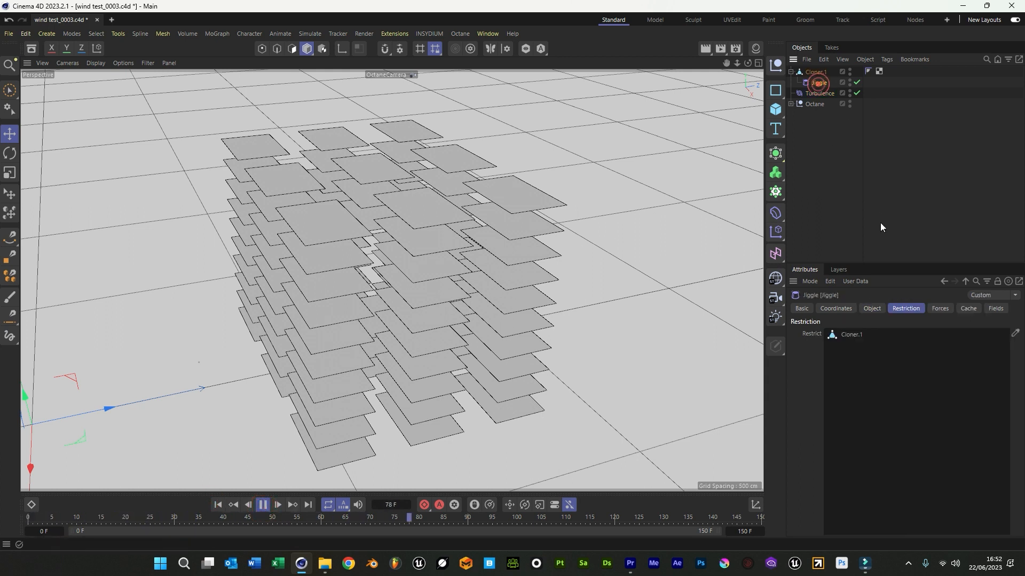
{"action": "left_click", "coordinate": [939, 309]}
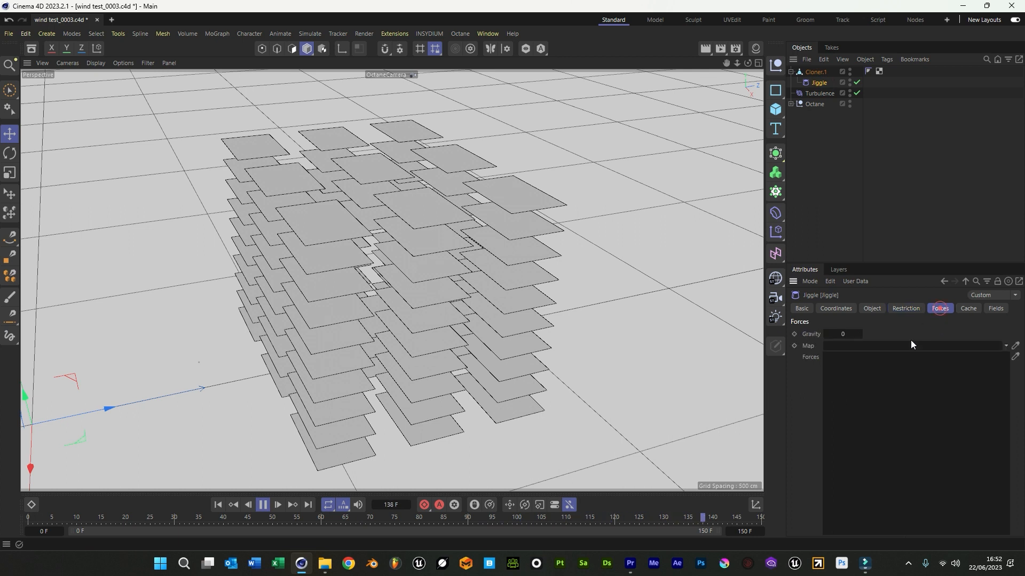
{"action": "left_click_drag", "start_coordinate": [841, 91], "coordinate": [850, 369]}
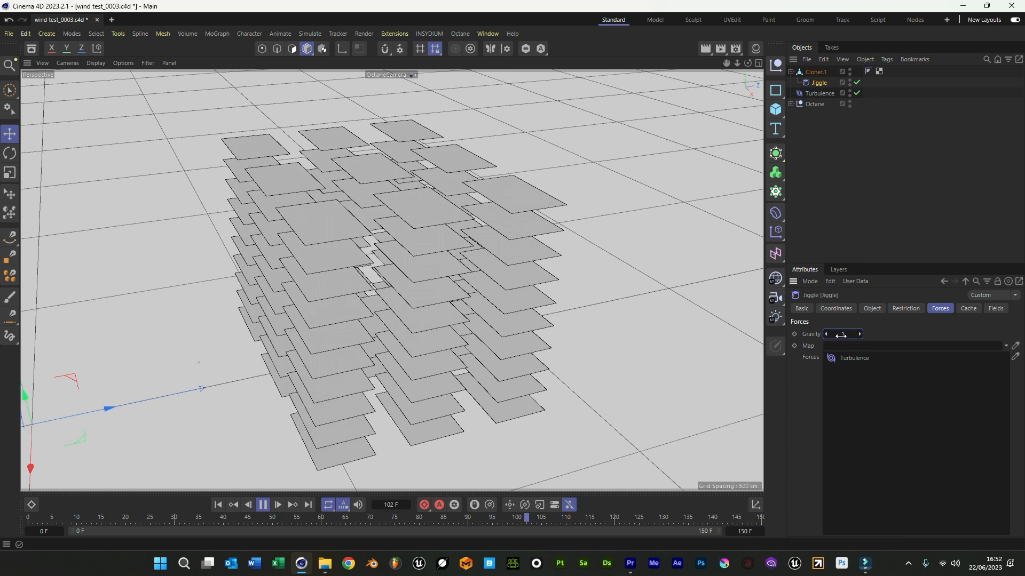
Tune the Turbulence force during playback, setting its Scale to about 11.54 % and its Strength to about 44.5 cm
{"action": "left_click", "coordinate": [821, 95]}
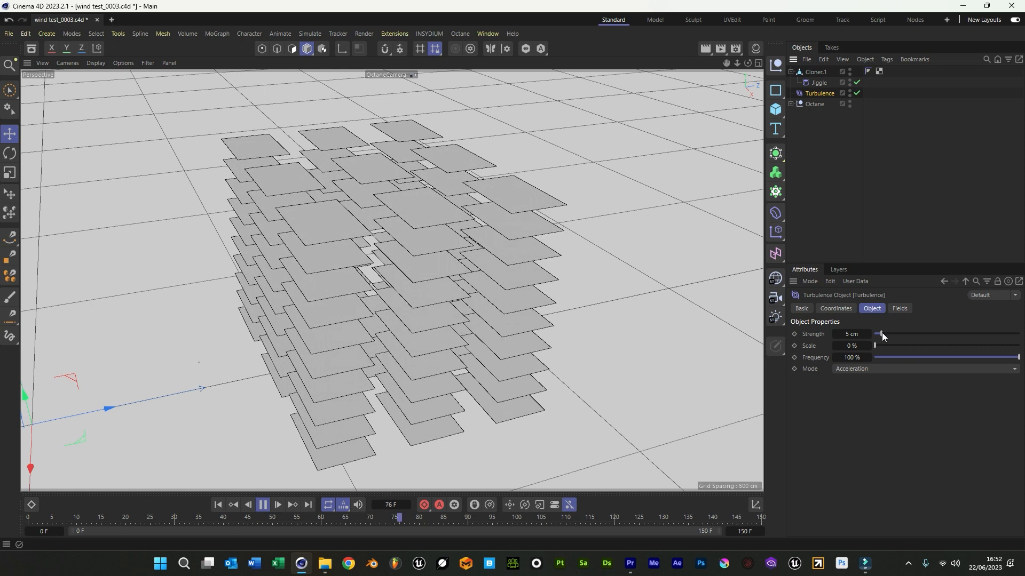
{"action": "left_click_drag", "start_coordinate": [881, 332], "coordinate": [1018, 334]}
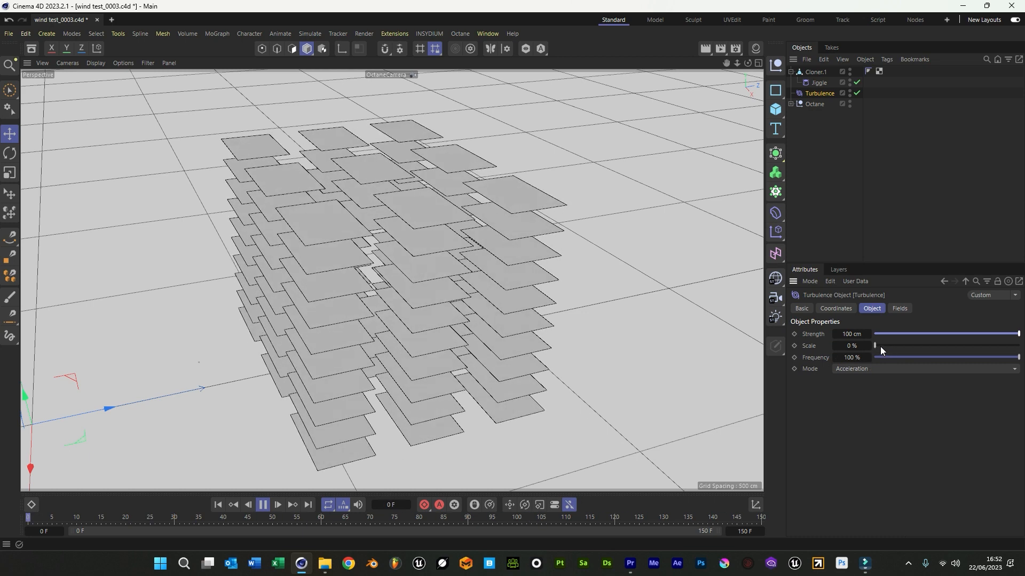
{"action": "left_click_drag", "start_coordinate": [875, 345], "coordinate": [878, 347]}
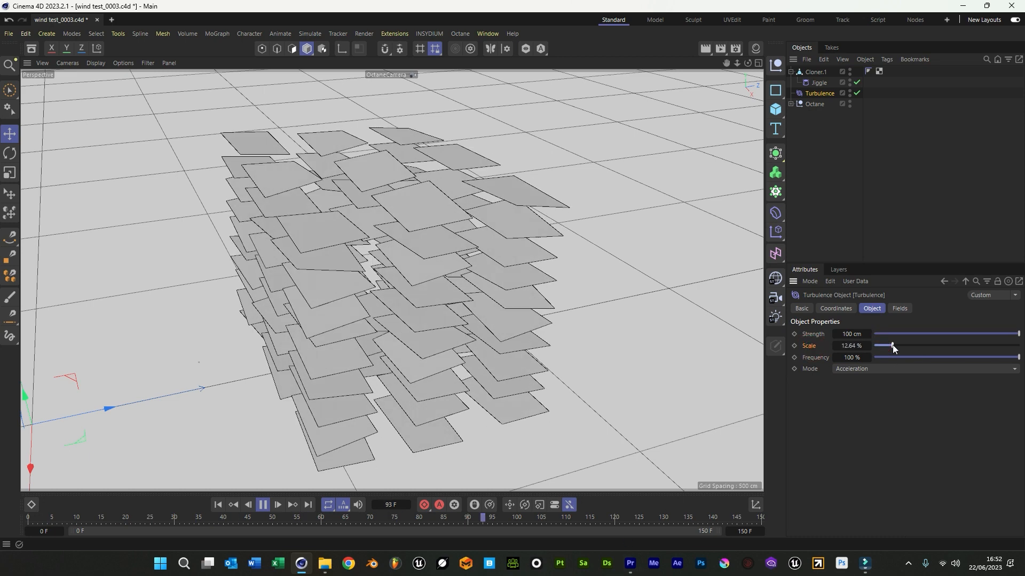
{"action": "left_click_drag", "start_coordinate": [884, 346], "coordinate": [902, 344]}
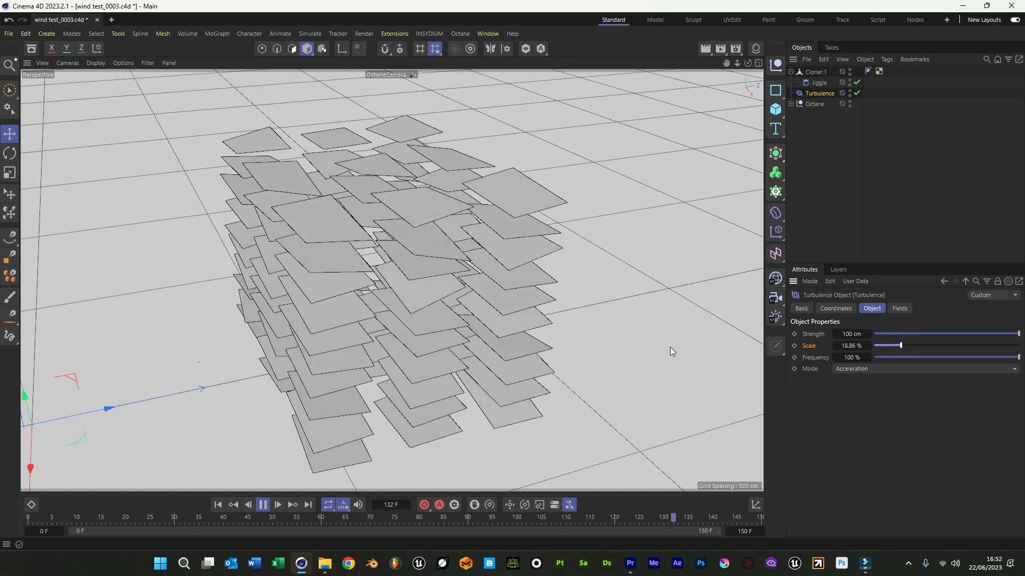
{"action": "left_click_drag", "start_coordinate": [901, 346], "coordinate": [890, 349]}
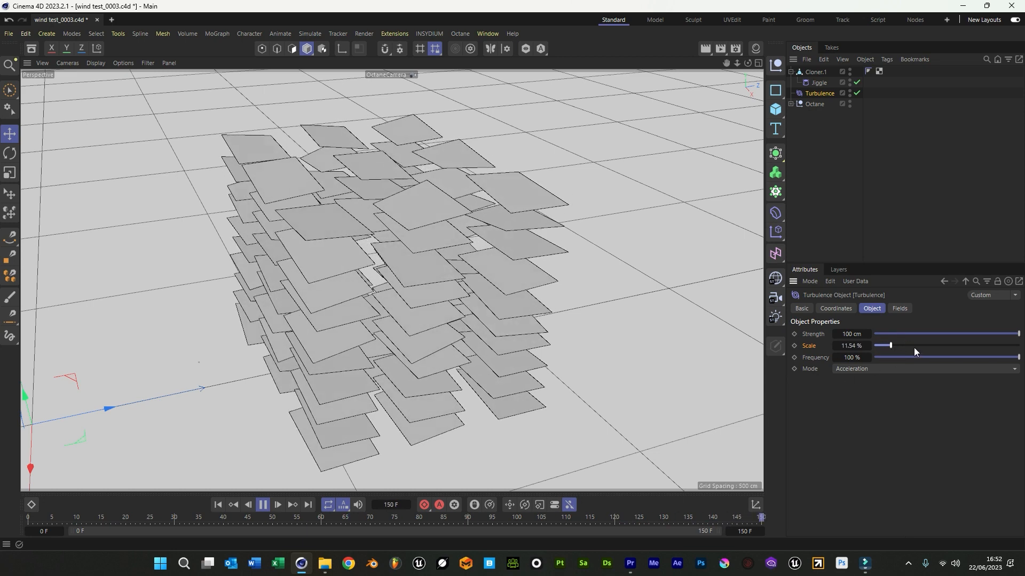
{"action": "left_click", "coordinate": [913, 334]}
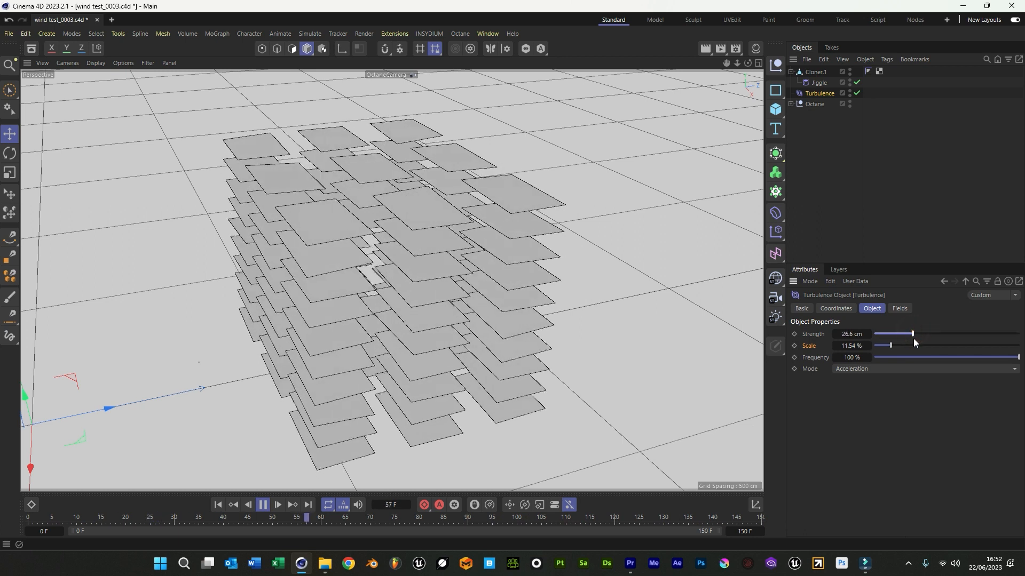
{"action": "left_click", "coordinate": [938, 334]}
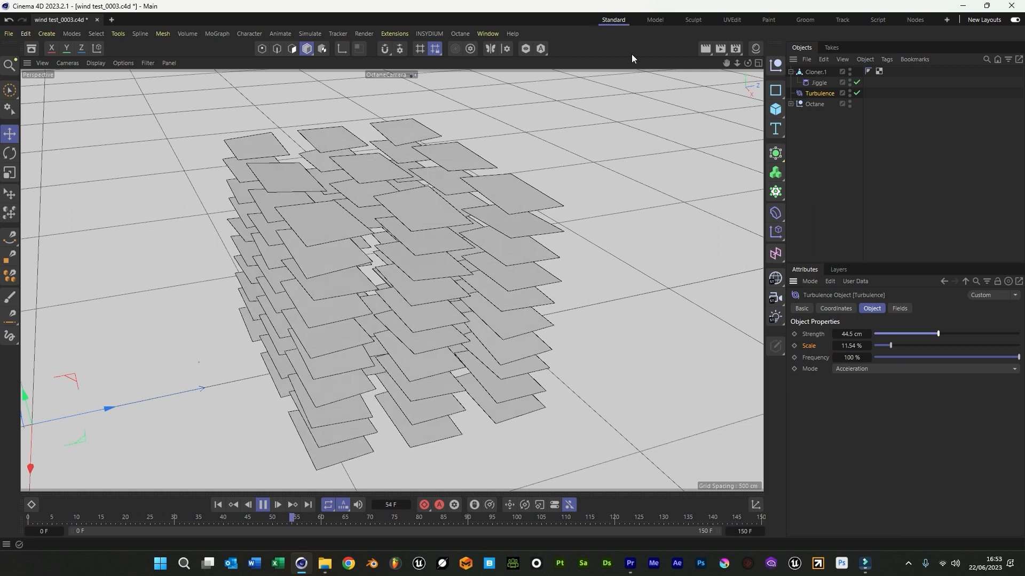
Try several Stiffness values on the Jiggle deformer during playback, settling on 18 %
{"action": "left_click", "coordinate": [819, 81]}
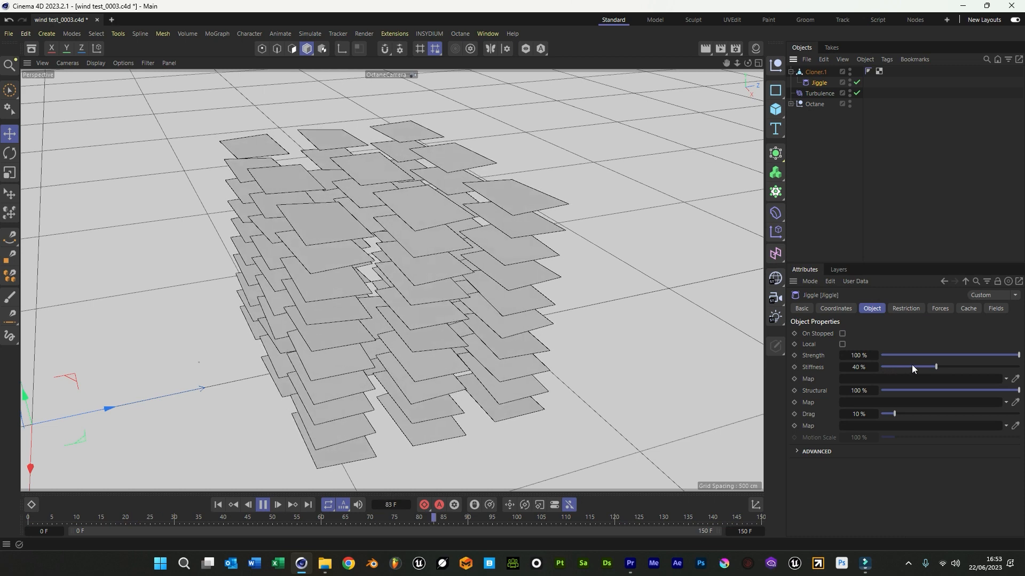
{"action": "left_click_drag", "start_coordinate": [912, 364], "coordinate": [805, 368]}
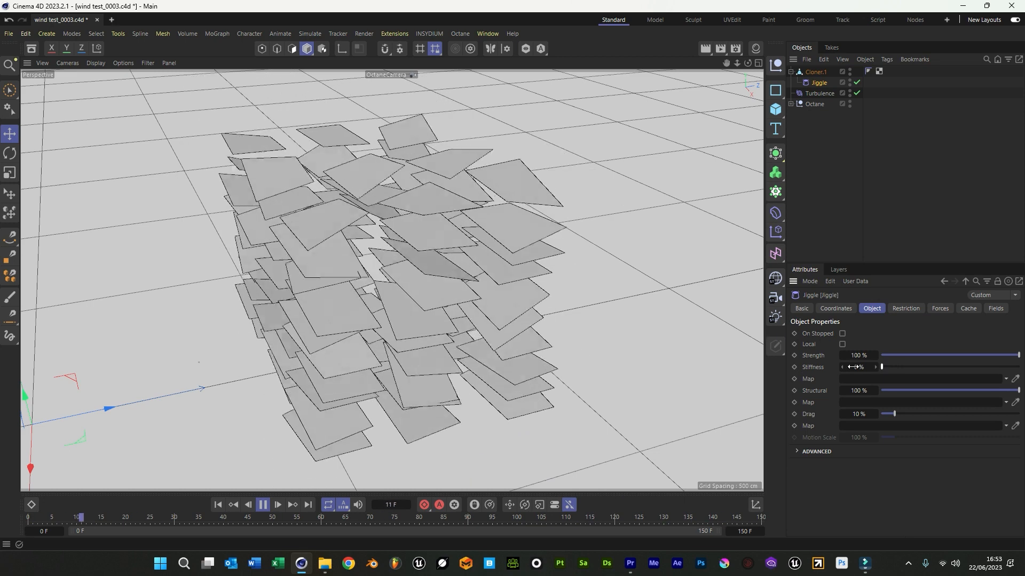
{"action": "left_click", "coordinate": [874, 367]}
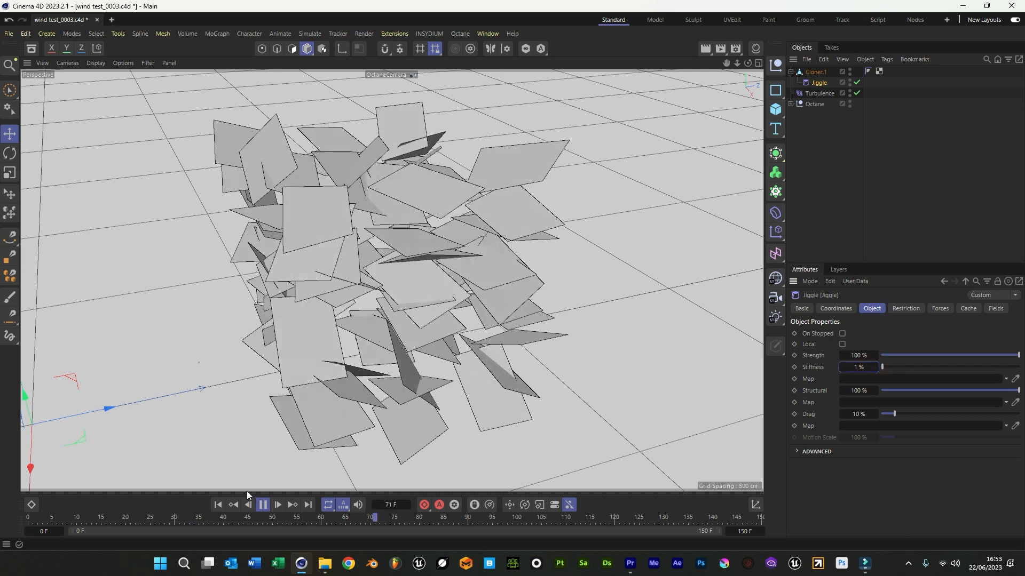
{"action": "left_click", "coordinate": [216, 504]}
{"action": "left_click_drag", "start_coordinate": [873, 366], "coordinate": [909, 370]}
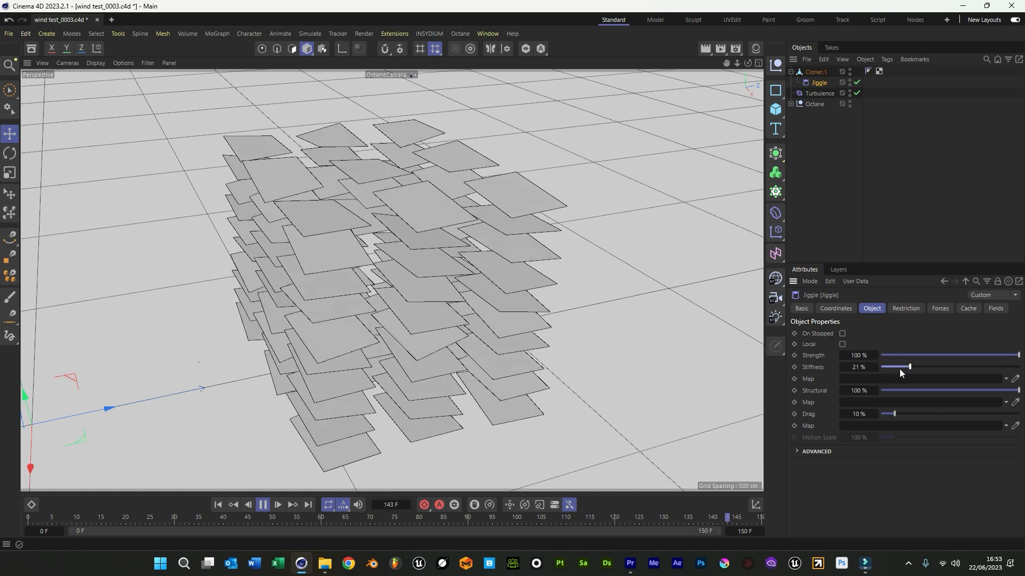
{"action": "left_click", "coordinate": [898, 368]}
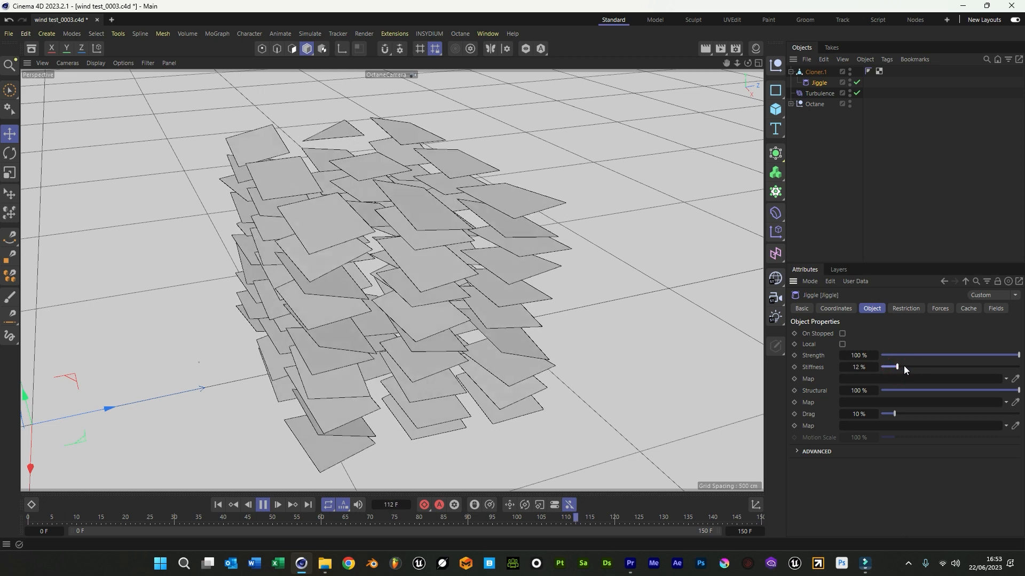
{"action": "left_click", "coordinate": [904, 366]}
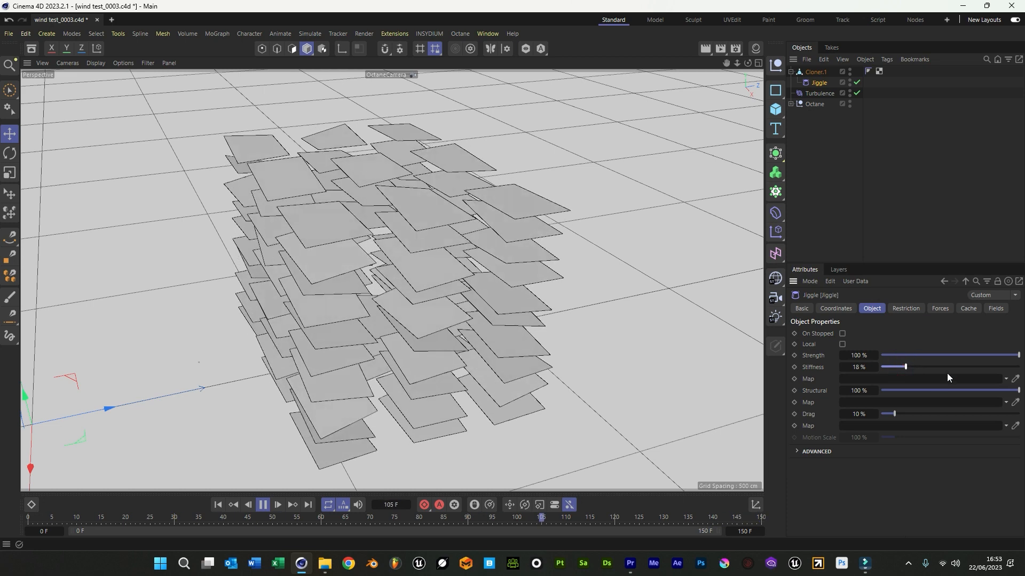
Reduce the Jiggle deformer's Strength to 64 % and stop the playback
{"action": "left_click", "coordinate": [938, 355]}
{"action": "left_click", "coordinate": [953, 355]}
{"action": "left_click", "coordinate": [969, 354]}
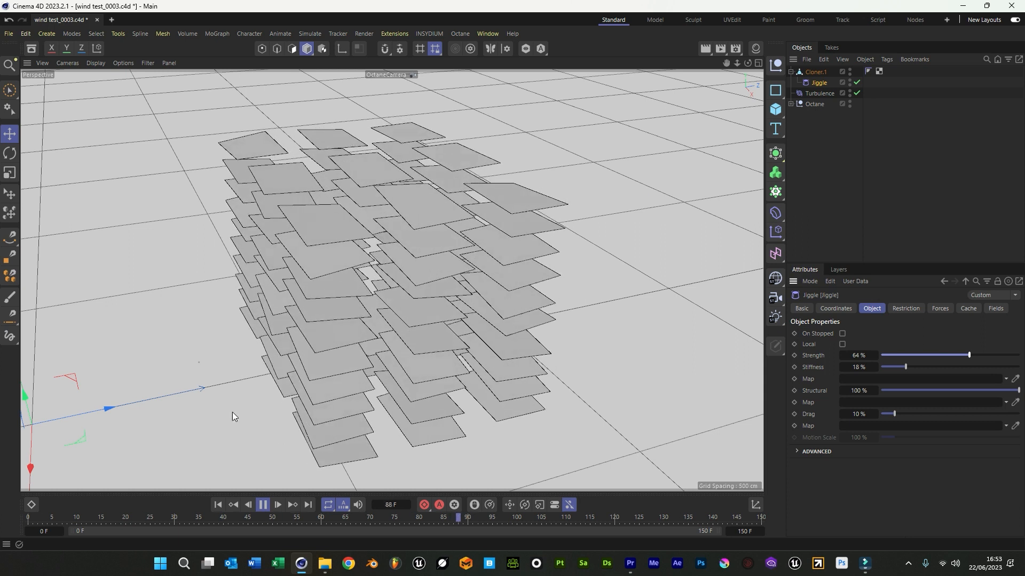
{"action": "left_click", "coordinate": [262, 505]}
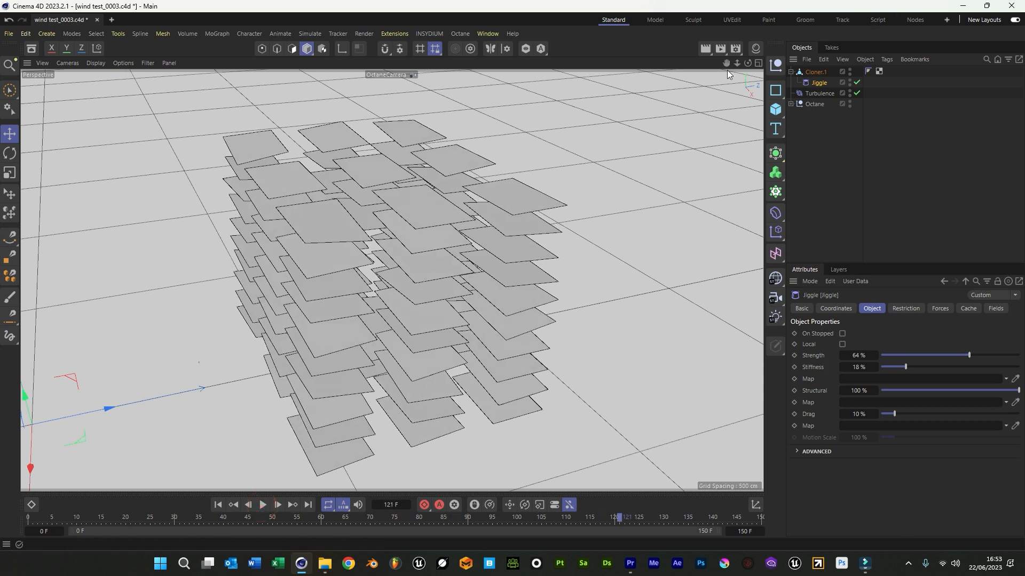
Expand the Octane group and make the MT_PM_V60_Acer_buergerianum_01_05 tree visible in the viewport
{"action": "mouse_move", "coordinate": [724, 65]}
{"action": "left_mouse_down"}
{"action": "mouse_move", "coordinate": [798, 88]}
{"action": "mouse_move", "coordinate": [731, 63]}
{"action": "left_mouse_up"}
{"action": "left_click", "coordinate": [881, 126]}
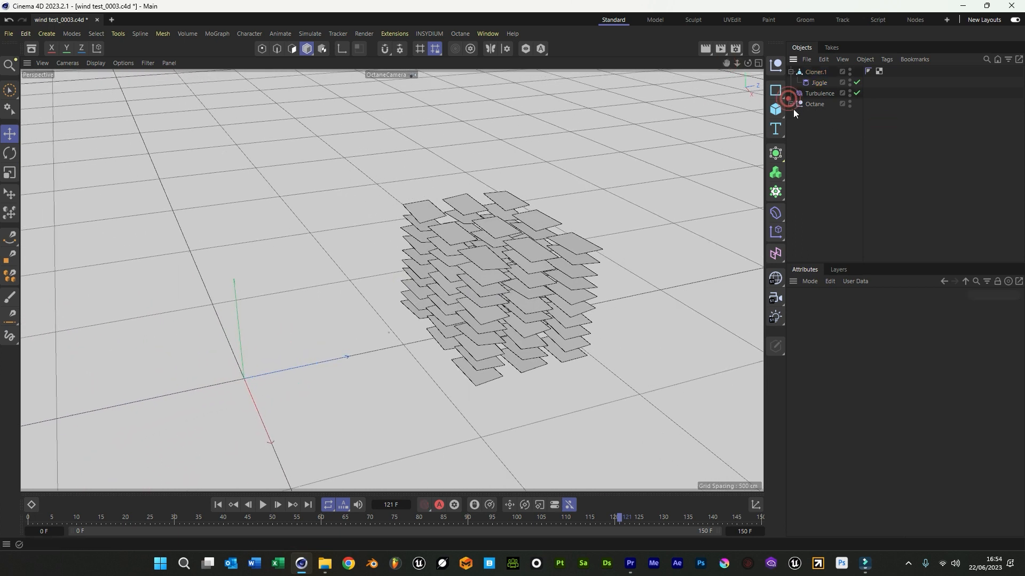
{"action": "left_click", "coordinate": [791, 104]}
{"action": "left_click", "coordinate": [930, 137]}
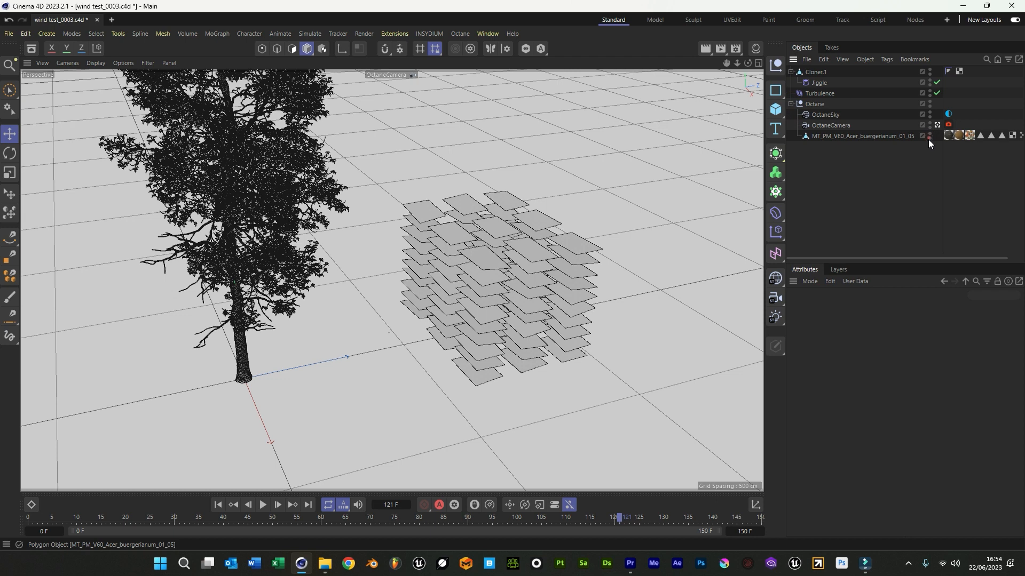
{"action": "left_click", "coordinate": [720, 49]}
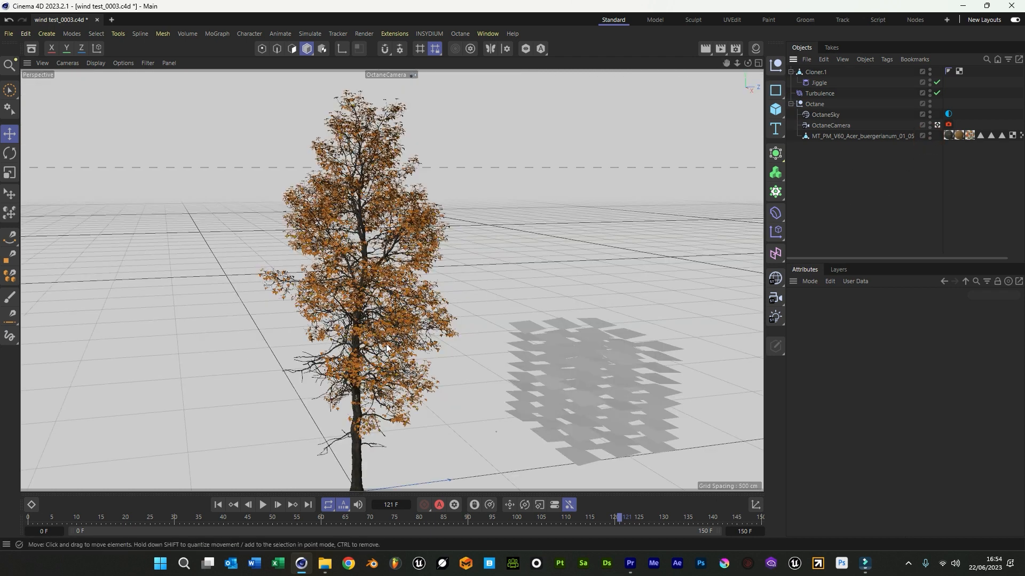
{"action": "left_click", "coordinate": [376, 420]}
{"action": "left_click", "coordinate": [450, 418]}
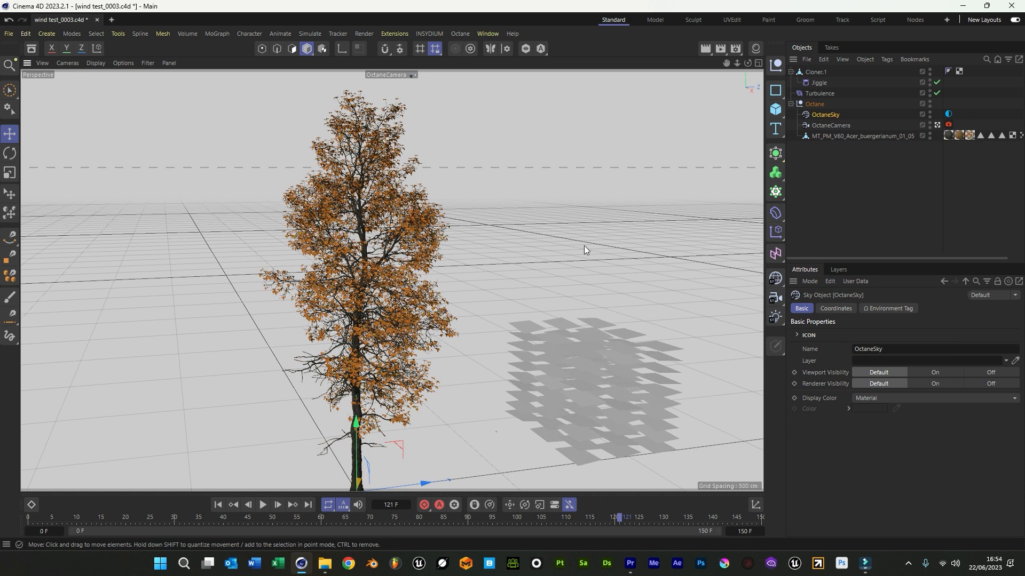
{"action": "left_click", "coordinate": [578, 366]}
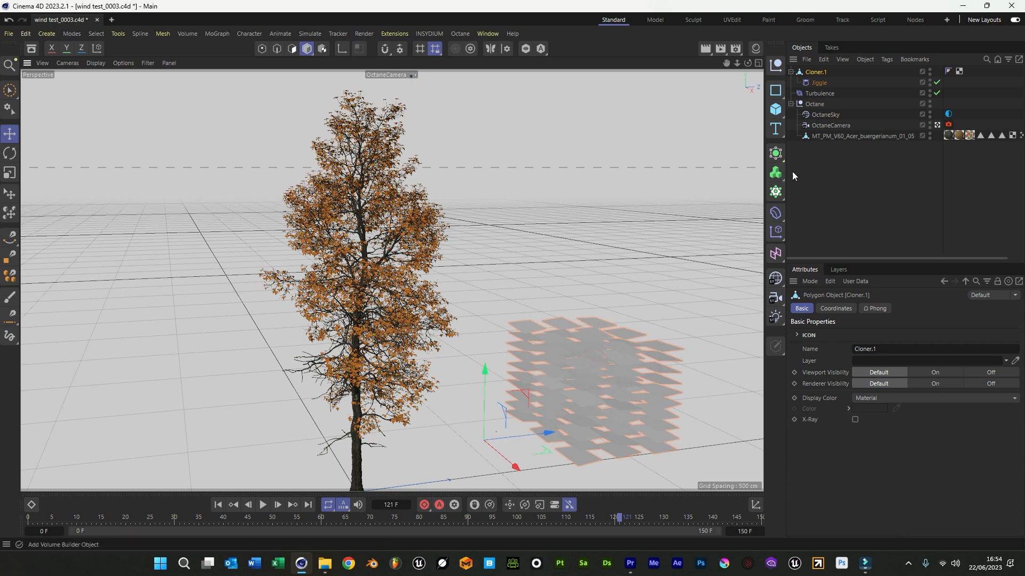
{"action": "left_click", "coordinate": [830, 163]}
{"action": "left_click", "coordinate": [822, 138]}
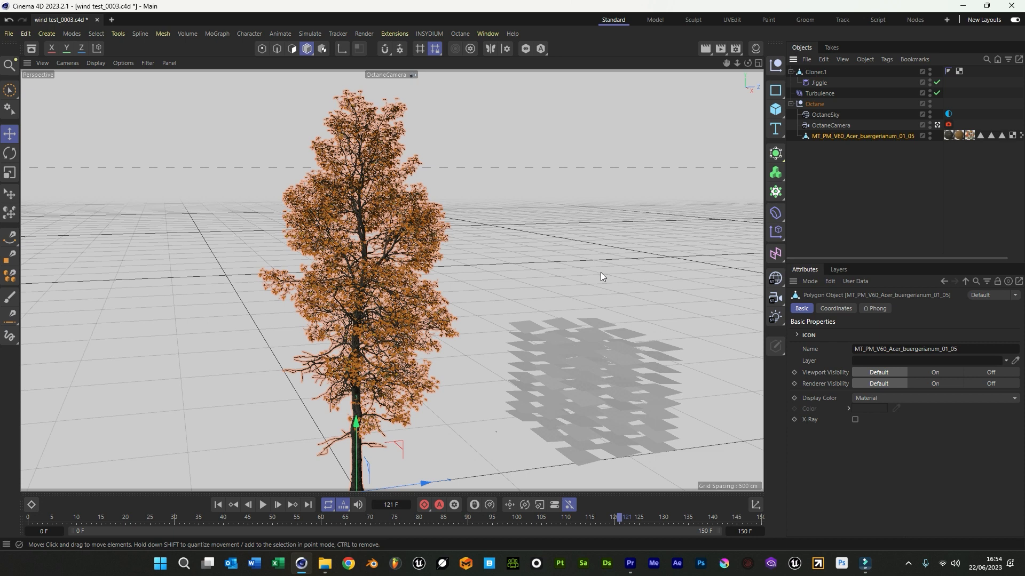
{"action": "left_click", "coordinate": [815, 174]}
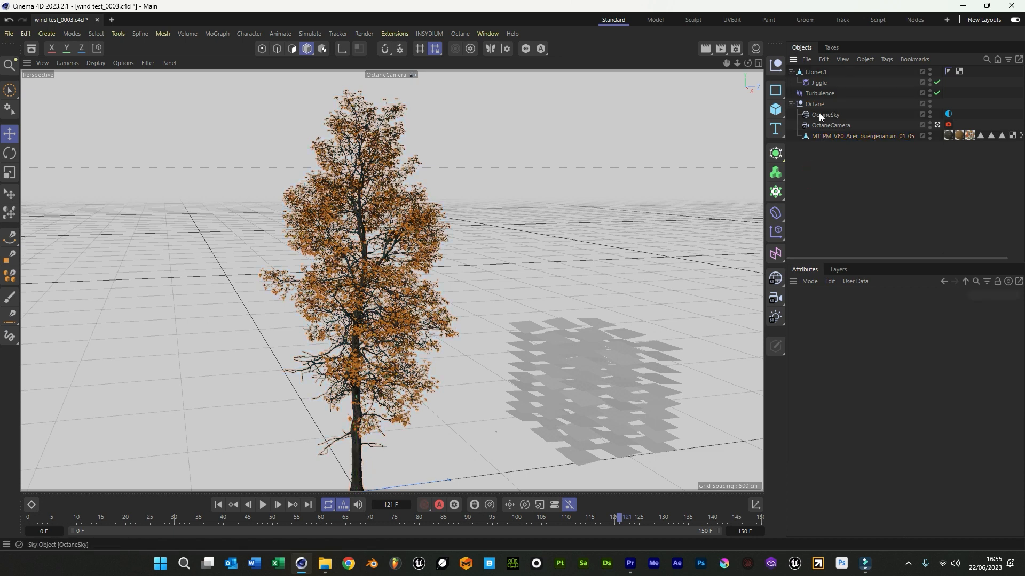
Move the Jiggle deformer from Cloner.1 to become a child of the MT_PM_V60_Acer_buergerianum_01_05 tree
{"action": "left_click_drag", "start_coordinate": [819, 84], "coordinate": [827, 136]}
{"action": "left_click", "coordinate": [810, 73]}
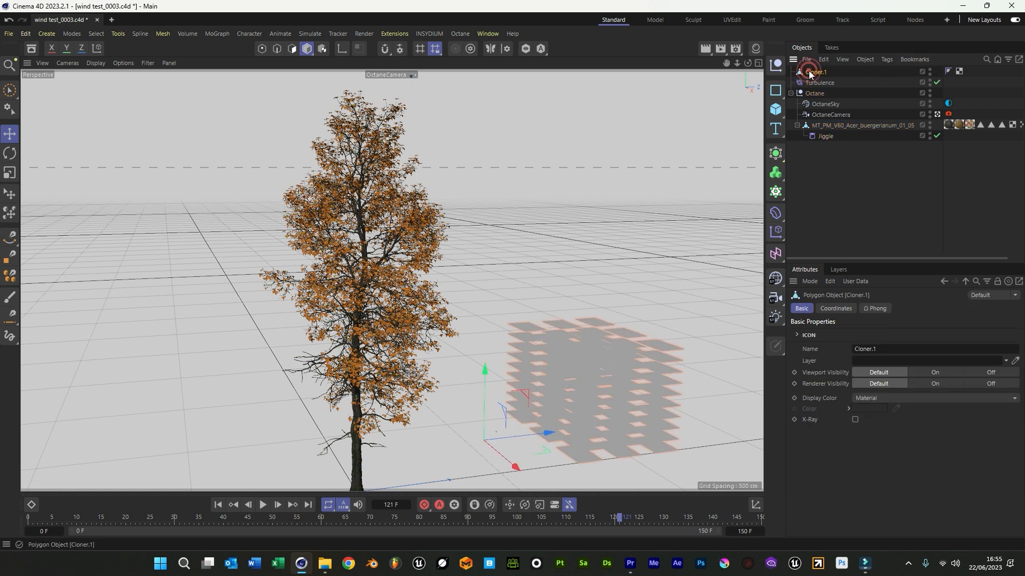
{"action": "left_click", "coordinate": [820, 136]}
{"action": "left_click", "coordinate": [831, 127]}
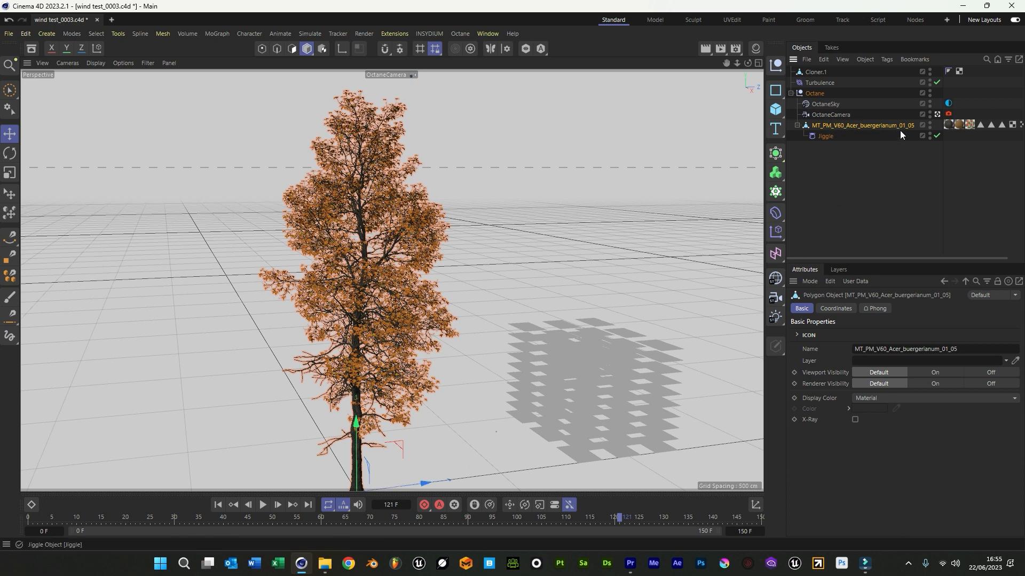
Replace Cloner.1 in the Jiggle deformer's restriction with the tree's MT_PM_V60_Acer_buergerianum_01_Leaf_01 polygon selection
{"action": "left_click", "coordinate": [843, 136]}
{"action": "left_click", "coordinate": [904, 308]}
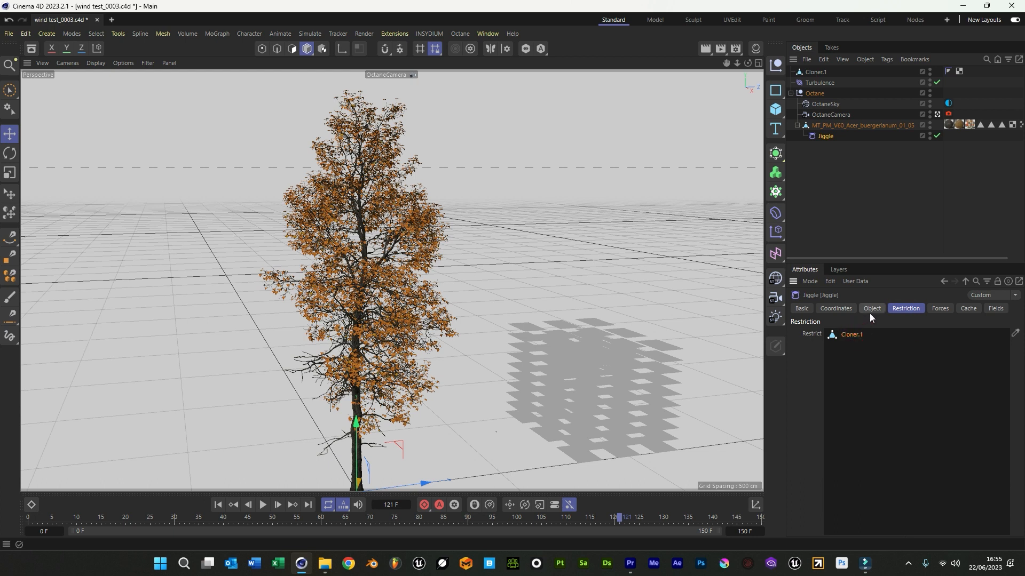
{"action": "left_click", "coordinate": [1001, 124]}
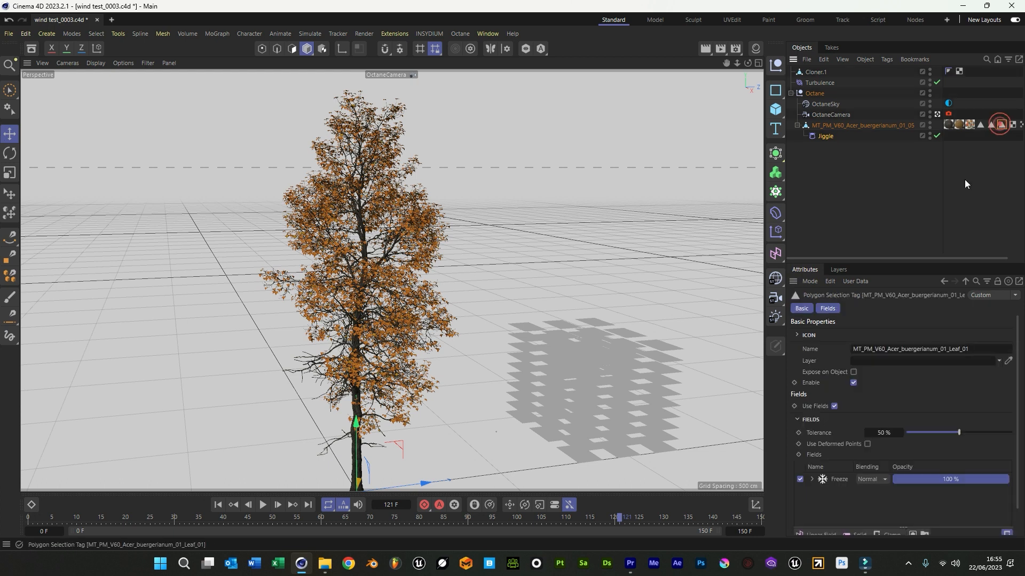
{"action": "left_click", "coordinate": [827, 138]}
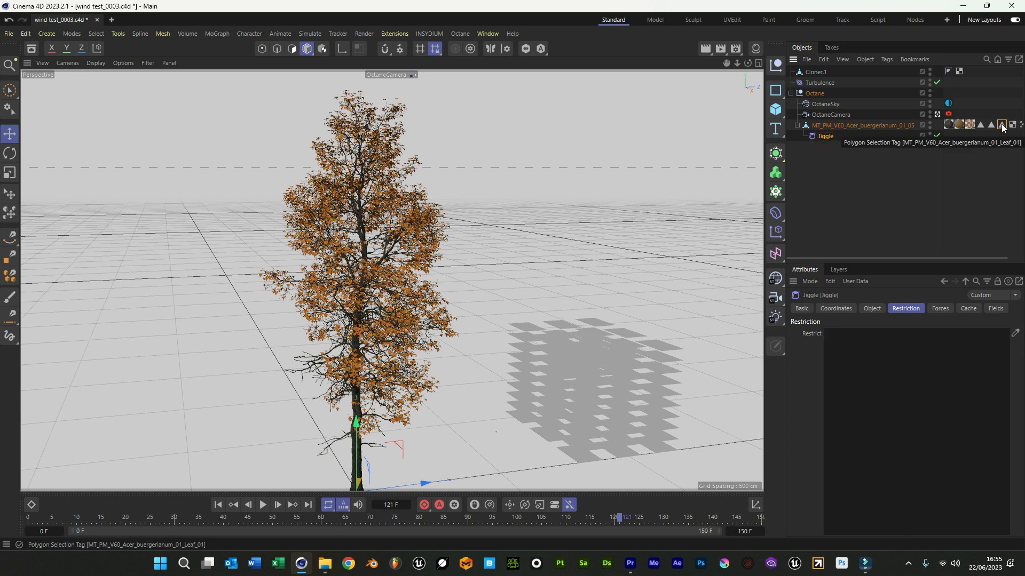
{"action": "left_click_drag", "start_coordinate": [1001, 125], "coordinate": [882, 377]}
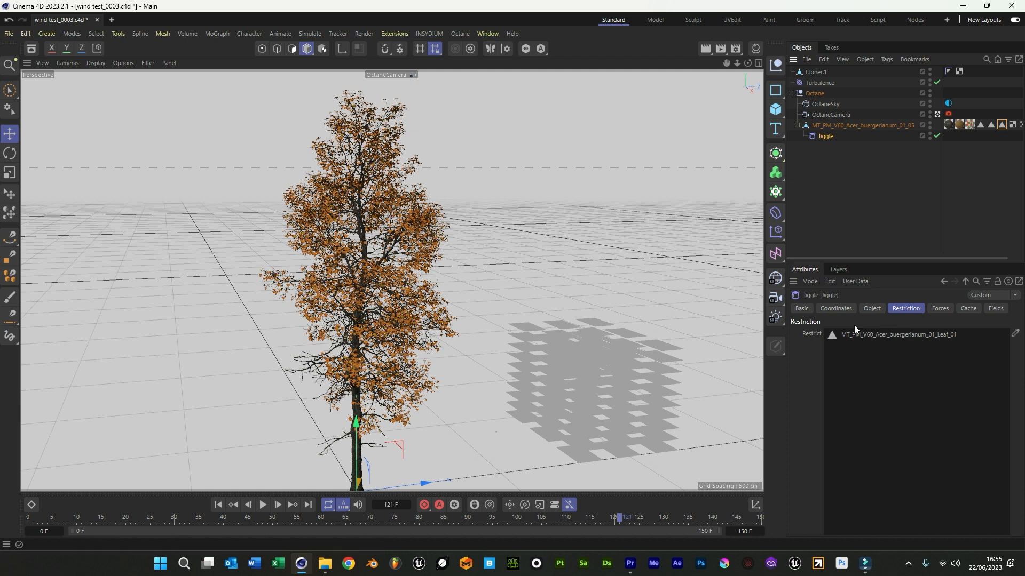
{"action": "left_click", "coordinate": [872, 309]}
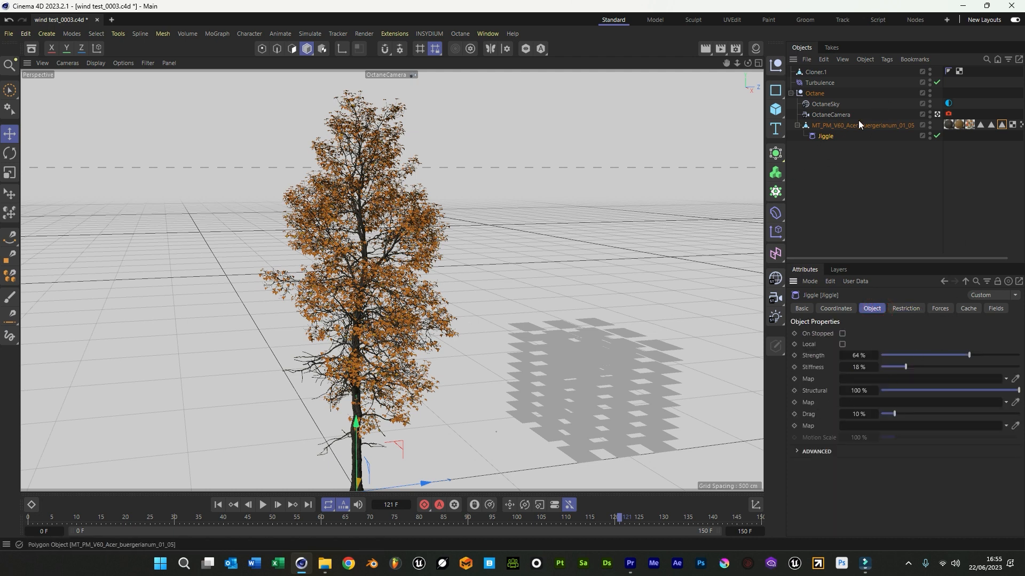
Move the Turbulence object below the Octane group in the object hierarchy and play the animation from frame 0
{"action": "left_click_drag", "start_coordinate": [819, 84], "coordinate": [818, 174]}
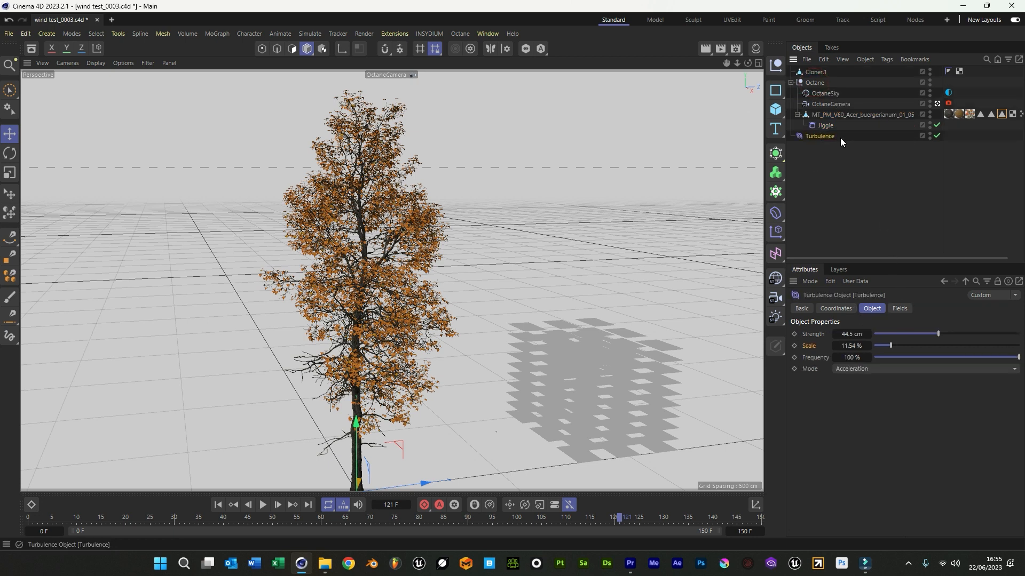
{"action": "left_click", "coordinate": [215, 505]}
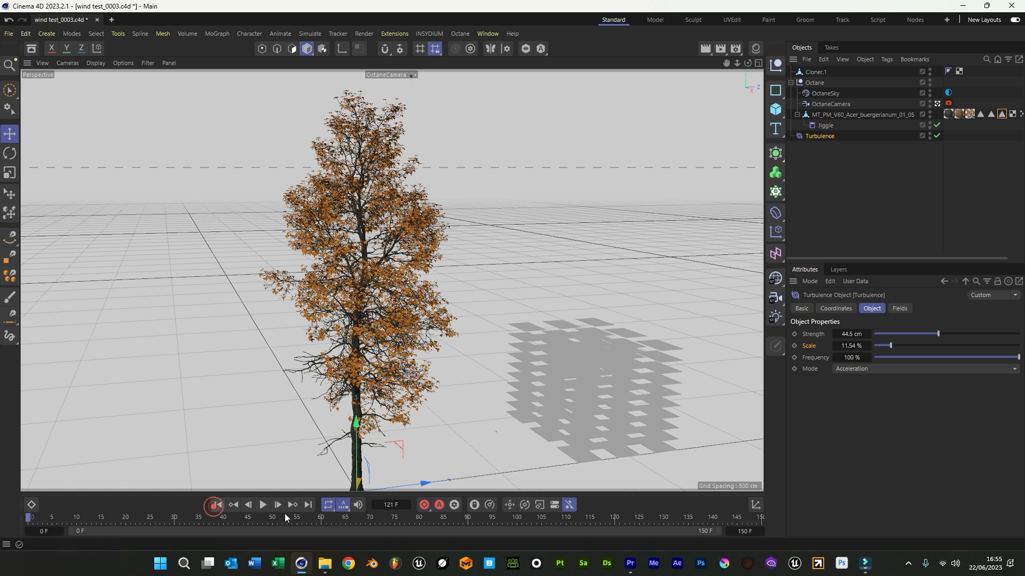
{"action": "left_click", "coordinate": [264, 505]}
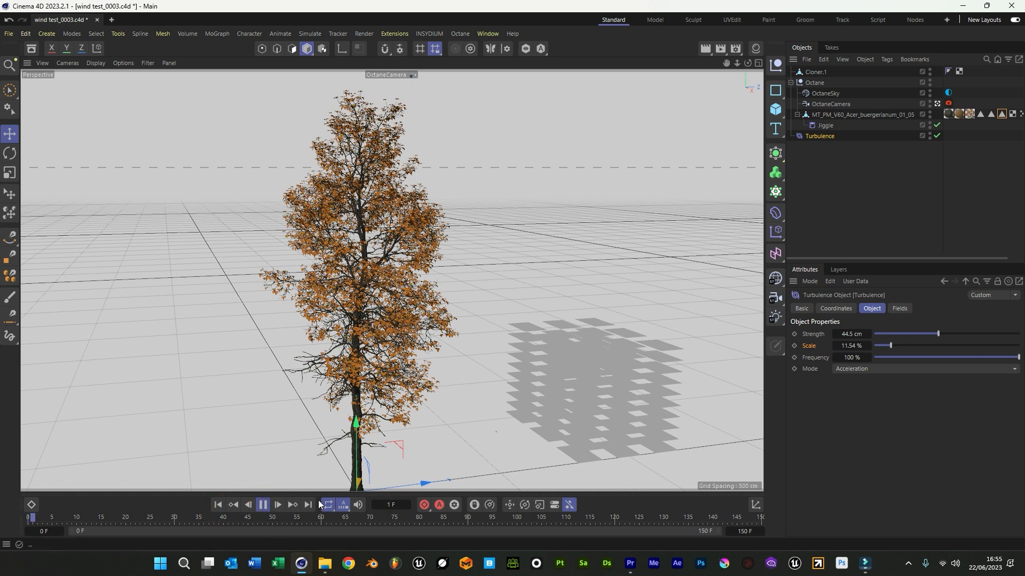